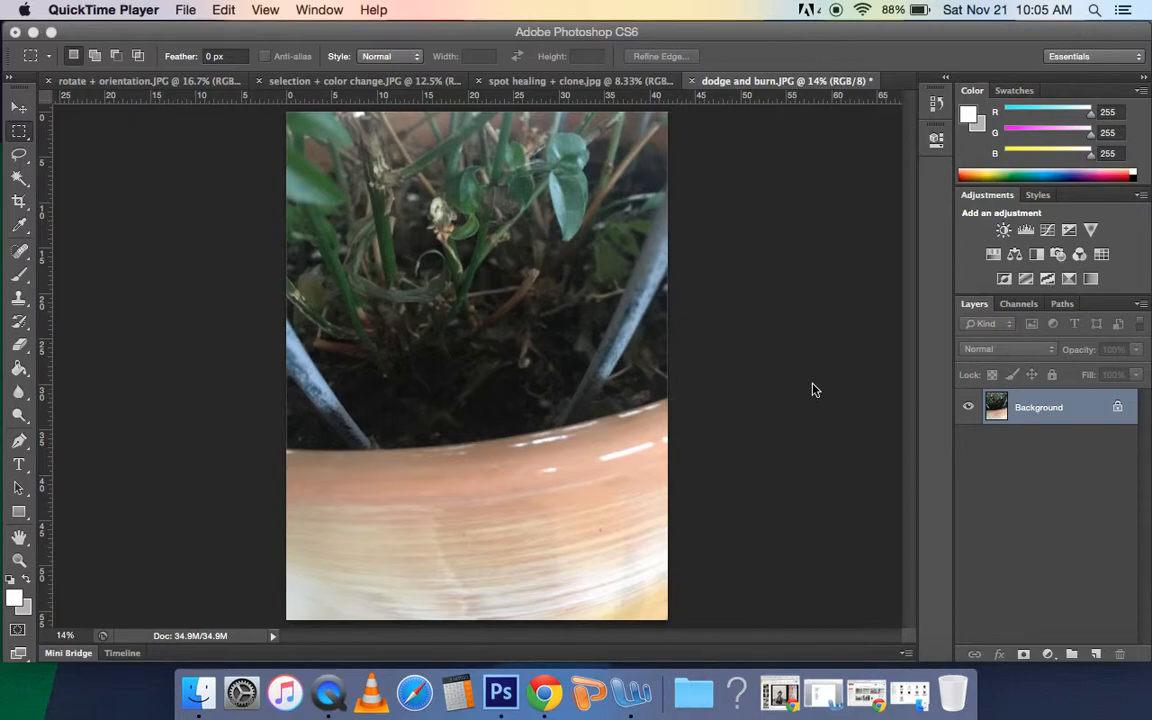
Step: Duplicate the Background layer and activate the Dodge tool for editing the copy
left_click(1044, 418)
left_click_drag(1052, 418, 1096, 654)
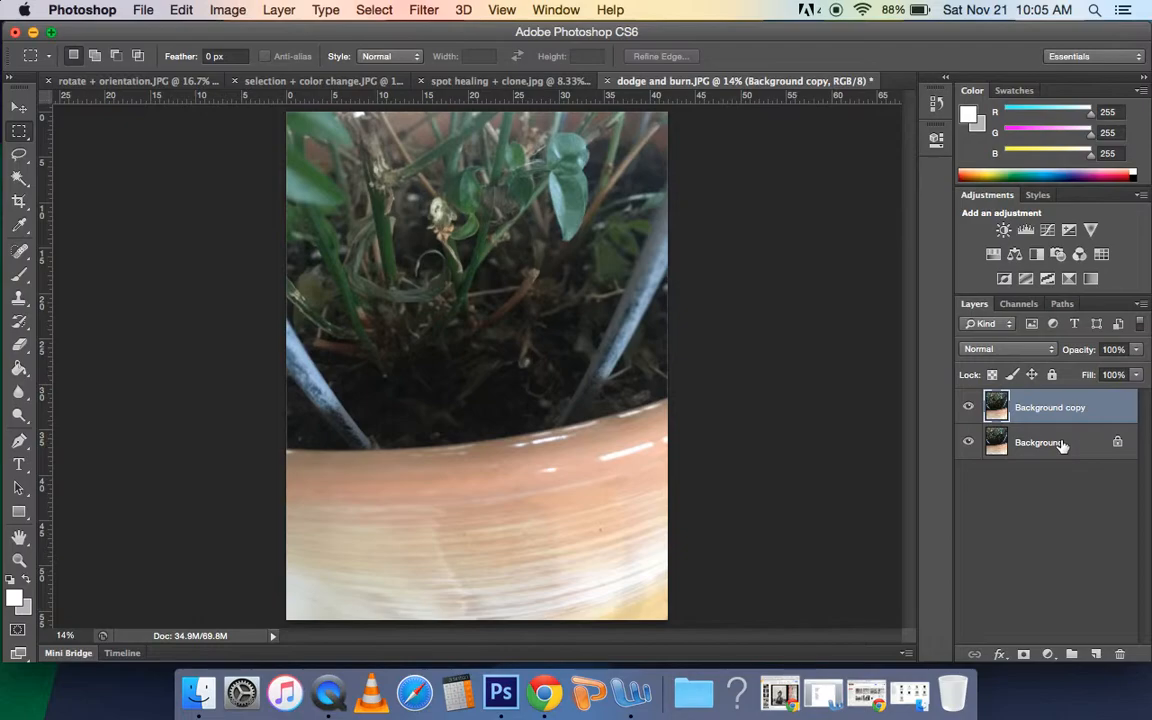
left_click(20, 418)
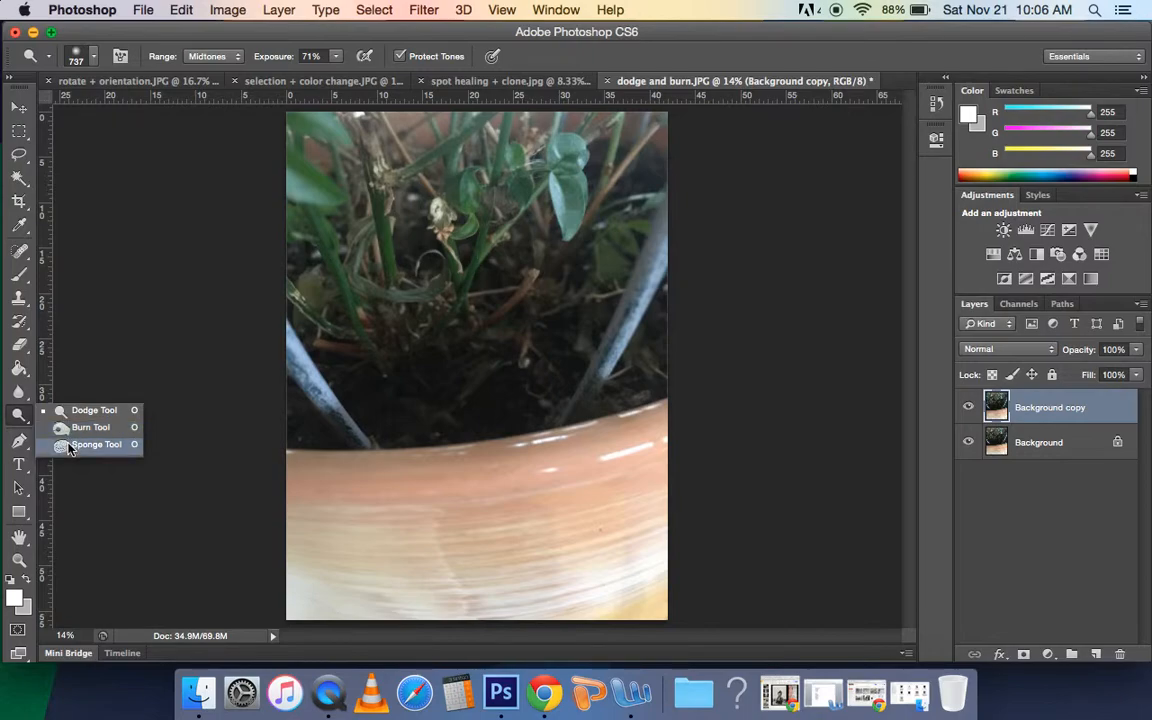
left_click(23, 416)
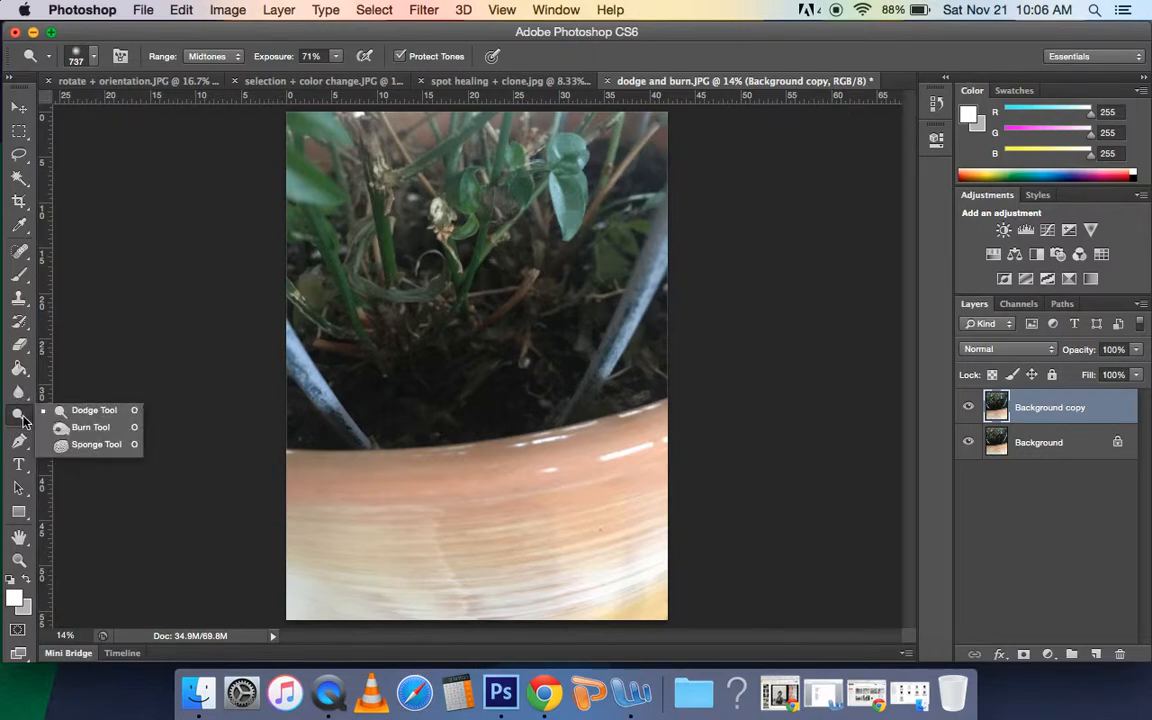
left_click(97, 411)
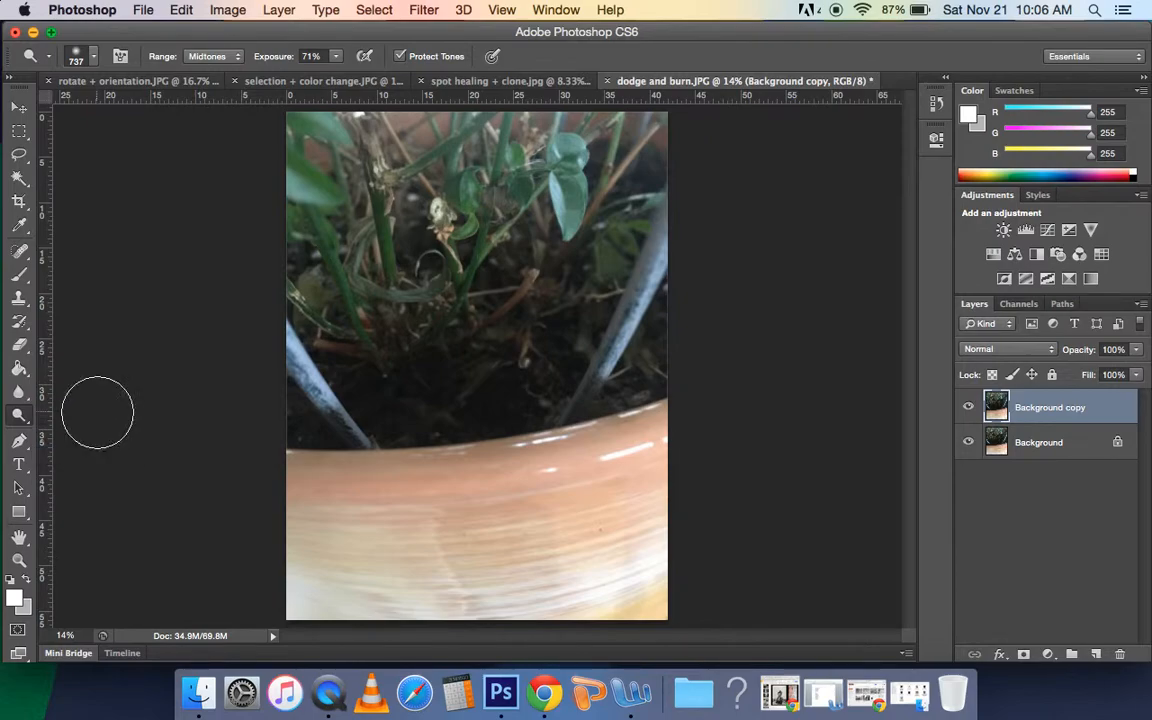
Step: Set the Dodge tool's brush size to 737 px and its exposure to 70%
left_click(94, 63)
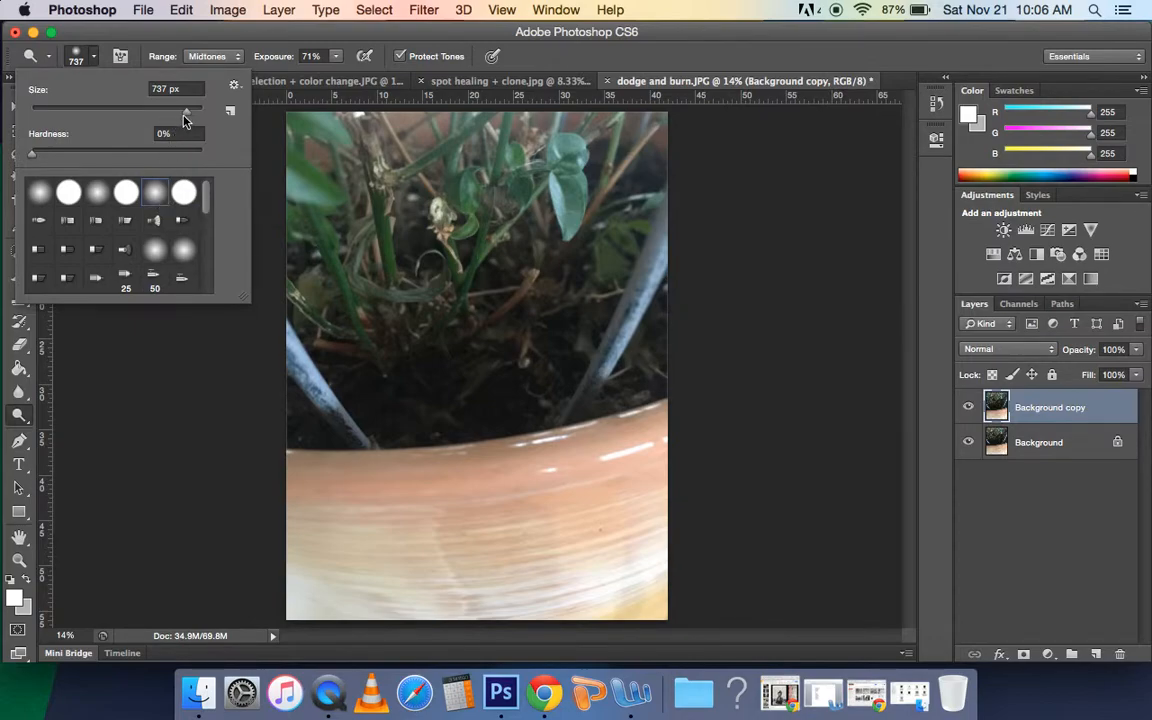
left_click_drag(189, 116, 87, 113)
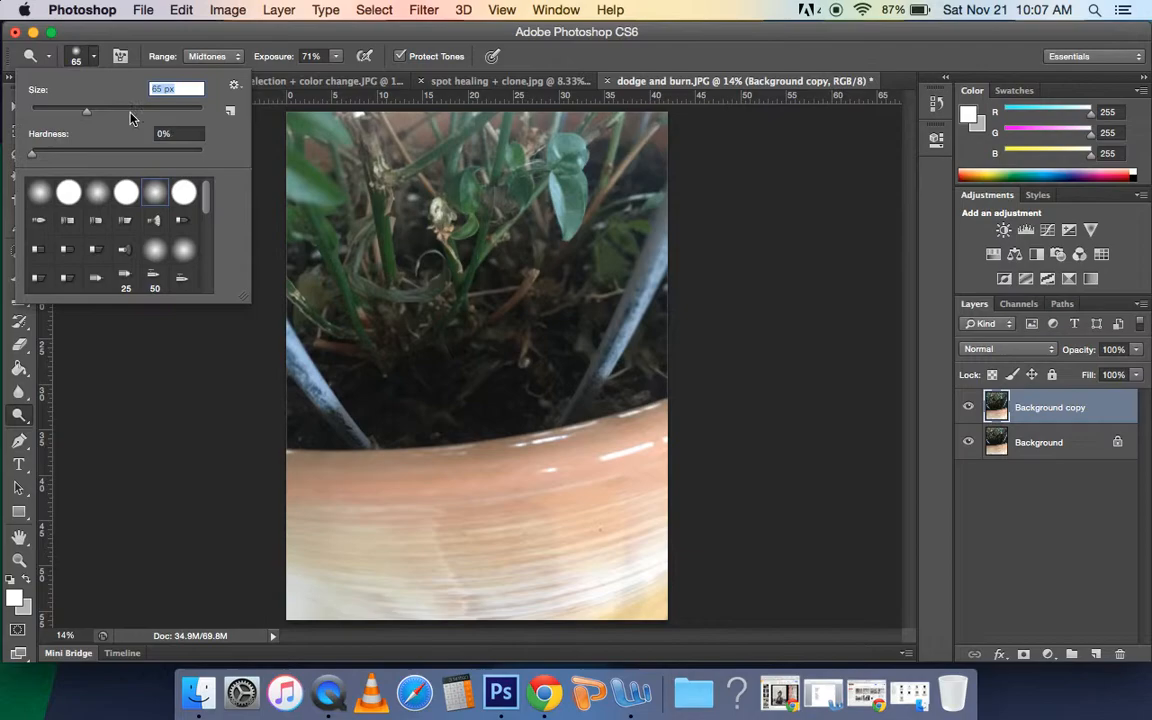
left_click(86, 113)
left_click_drag(87, 117, 196, 113)
left_click_drag(196, 113, 174, 120)
left_click_drag(180, 117, 184, 118)
left_click_drag(187, 117, 186, 118)
left_click(190, 36)
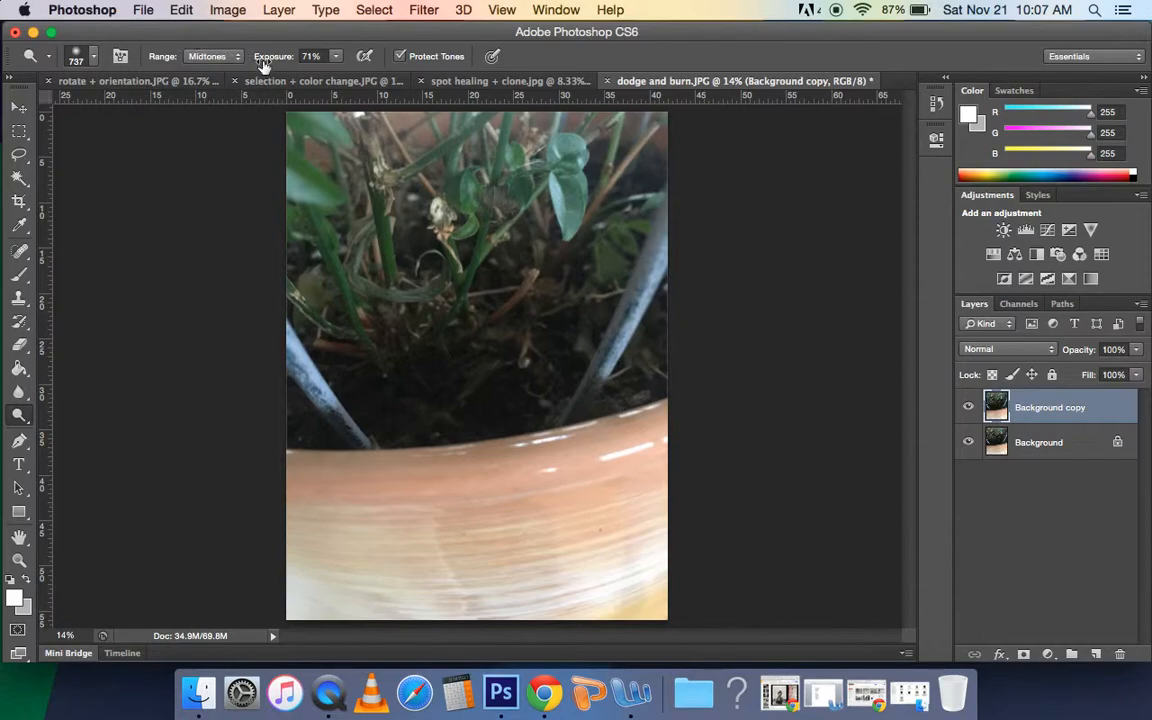
left_click(335, 59)
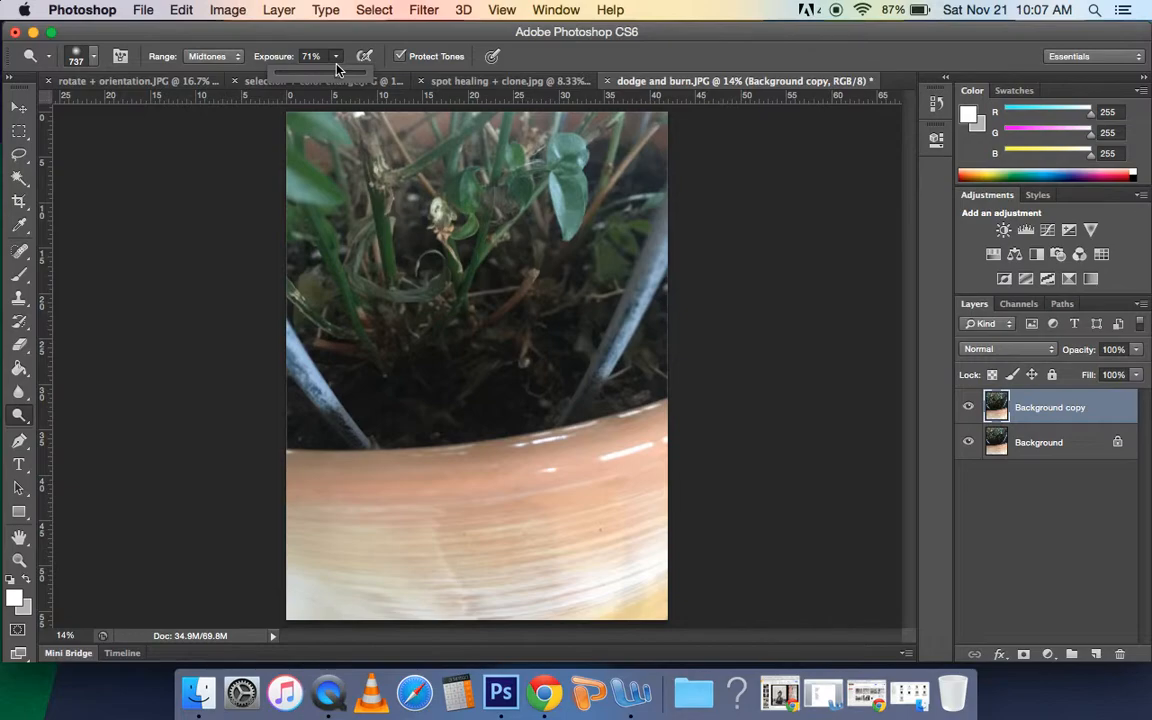
left_click_drag(341, 80, 369, 83)
left_click_drag(367, 82, 338, 86)
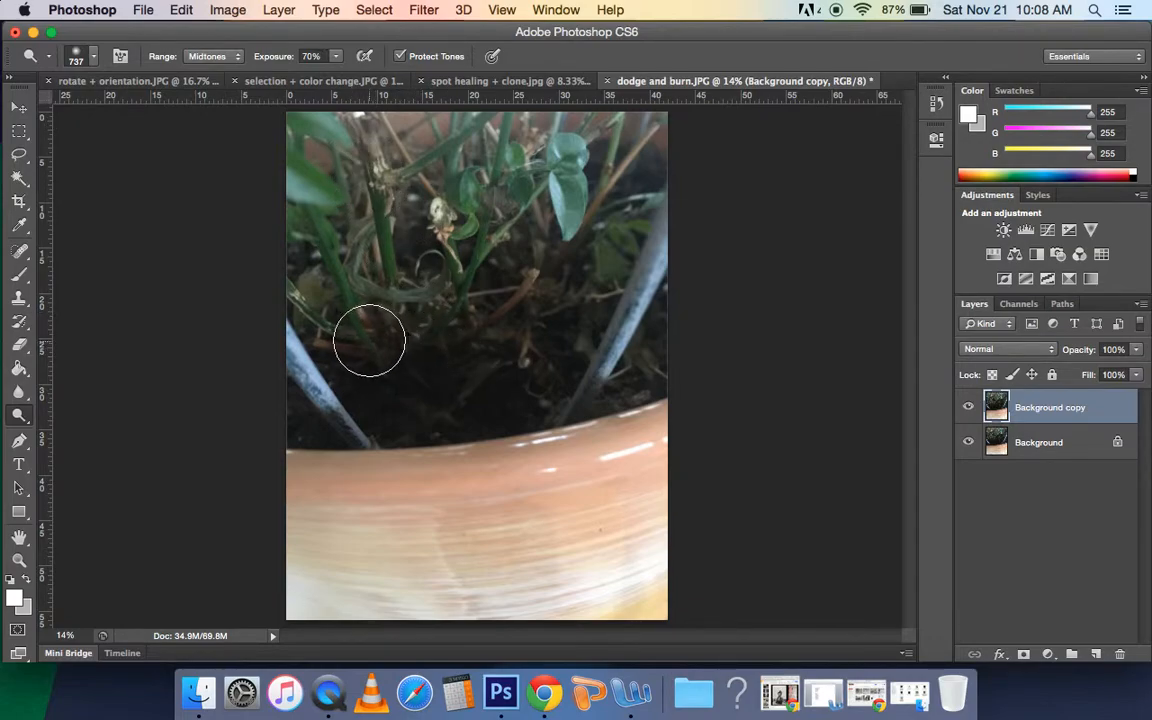
Step: Lighten the dark soil and twigs between the two blue rods above the pot rim with repeated Dodge strokes
mouse_move(365, 337)
left_mouse_down()
mouse_move(385, 383)
mouse_move(448, 391)
mouse_move(421, 352)
mouse_move(384, 366)
mouse_move(464, 386)
mouse_move(515, 332)
mouse_move(526, 365)
mouse_move(497, 390)
mouse_move(533, 357)
mouse_move(560, 297)
mouse_move(531, 360)
mouse_move(450, 388)
mouse_move(380, 392)
mouse_move(323, 345)
mouse_move(399, 409)
mouse_move(305, 406)
mouse_move(378, 420)
mouse_move(414, 353)
mouse_move(395, 299)
mouse_move(454, 355)
mouse_move(539, 327)
mouse_move(482, 391)
mouse_move(522, 379)
mouse_move(558, 320)
mouse_move(552, 378)
mouse_move(598, 382)
mouse_move(647, 363)
mouse_move(531, 389)
mouse_move(419, 365)
mouse_move(440, 385)
mouse_move(492, 389)
mouse_move(401, 405)
mouse_move(510, 385)
mouse_move(392, 366)
mouse_move(399, 317)
mouse_move(511, 344)
mouse_move(527, 301)
mouse_move(548, 287)
mouse_move(550, 317)
mouse_move(497, 385)
mouse_move(389, 385)
mouse_move(339, 346)
mouse_move(471, 380)
left_mouse_up()
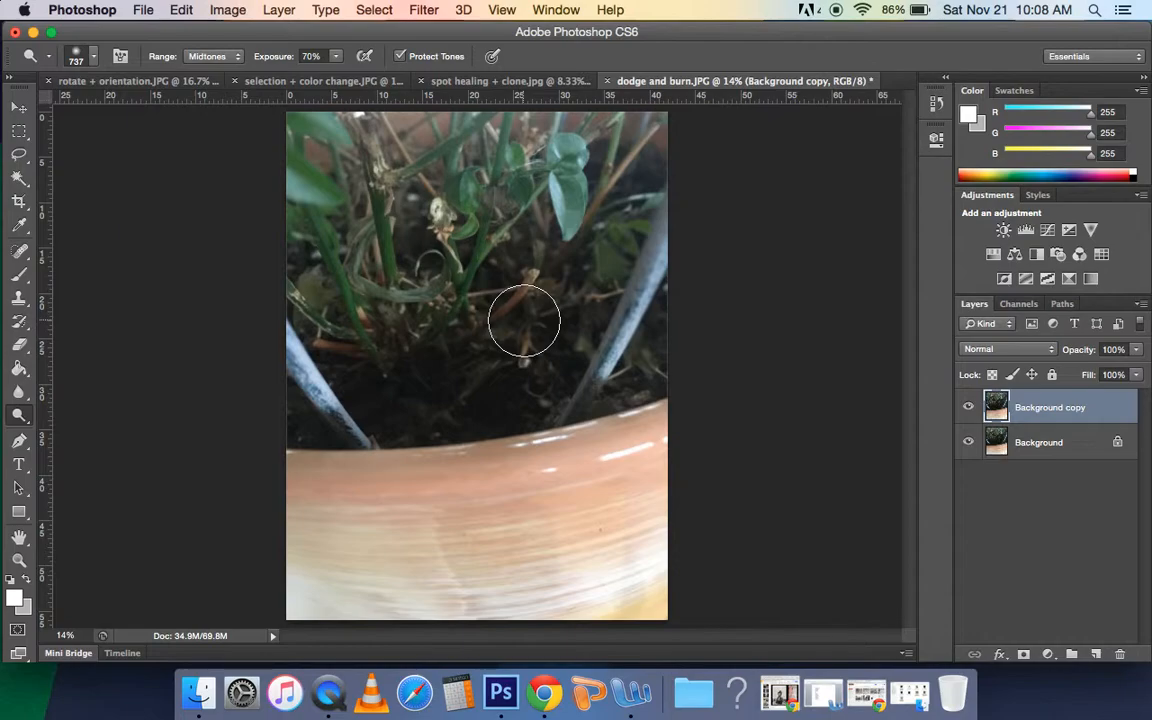
mouse_move(568, 330)
left_mouse_down()
mouse_move(419, 360)
mouse_move(530, 342)
mouse_move(360, 347)
mouse_move(345, 360)
mouse_move(501, 403)
mouse_move(489, 386)
mouse_move(445, 392)
left_mouse_up()
mouse_move(360, 347)
left_mouse_down()
mouse_move(378, 386)
mouse_move(434, 389)
mouse_move(414, 406)
mouse_move(498, 393)
mouse_move(406, 412)
mouse_move(520, 389)
mouse_move(530, 369)
mouse_move(414, 383)
mouse_move(517, 374)
mouse_move(554, 337)
mouse_move(488, 381)
left_mouse_up()
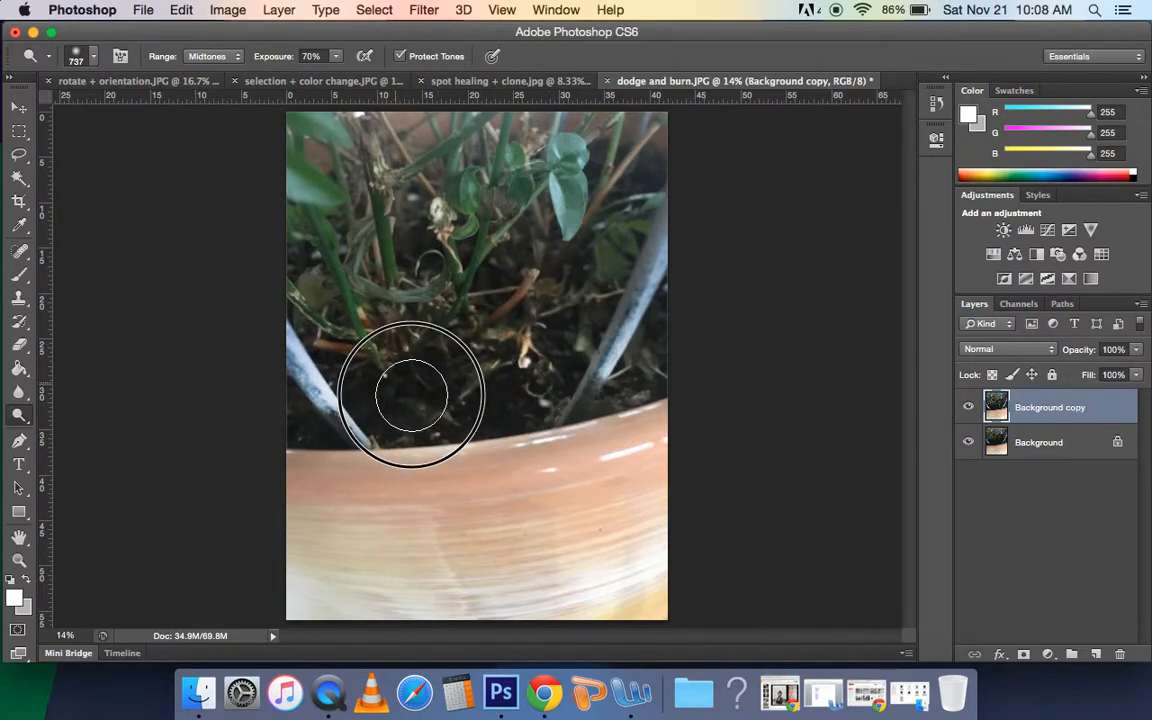
left_click_drag(512, 354, 397, 359)
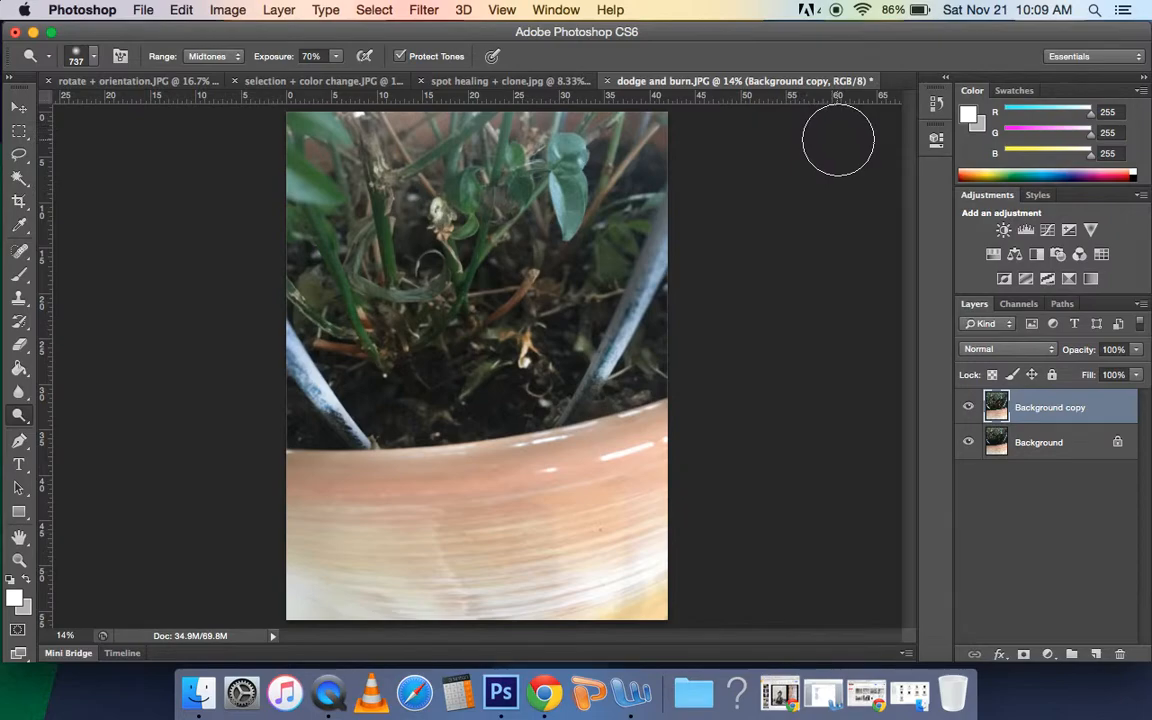
Step: Review the edit history, and compare the dodged soil with the original by hiding and showing the Background copy layer
left_click(936, 105)
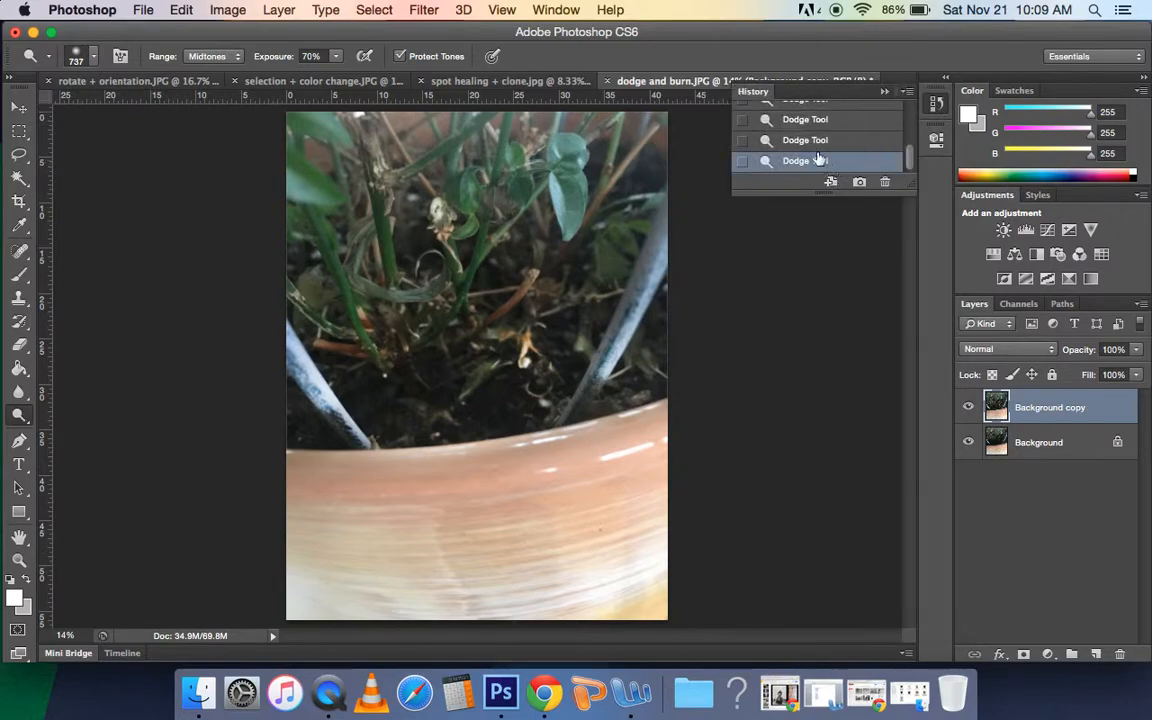
left_click(884, 93)
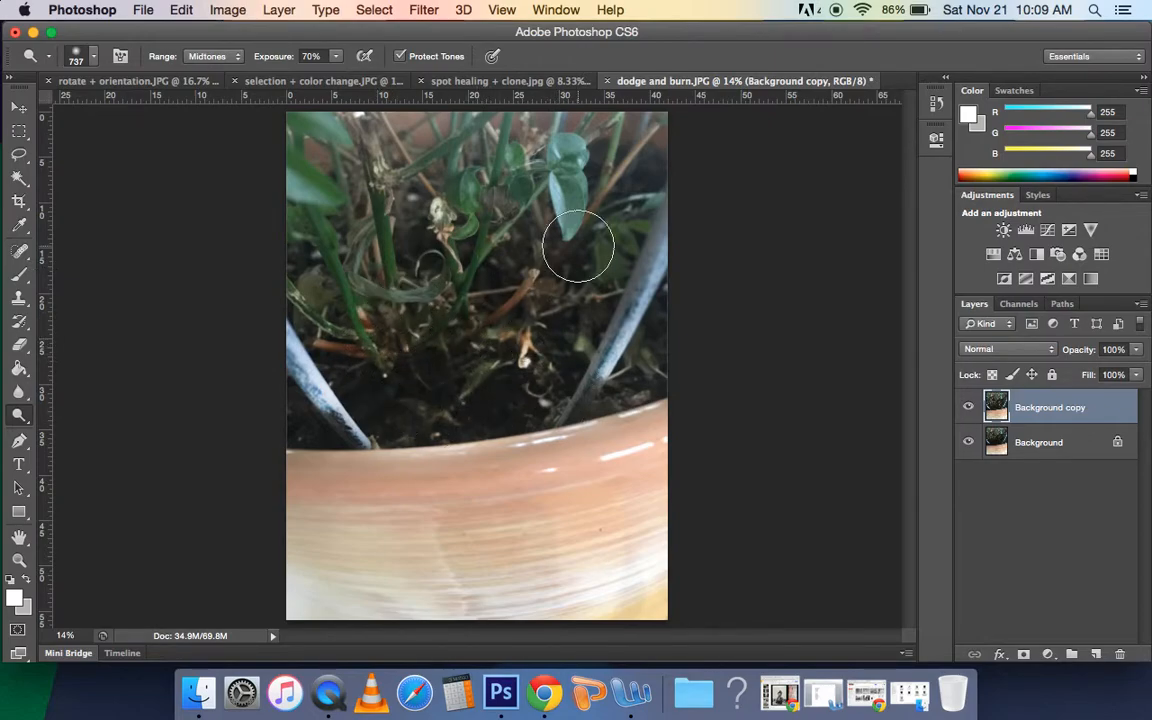
left_click(968, 409)
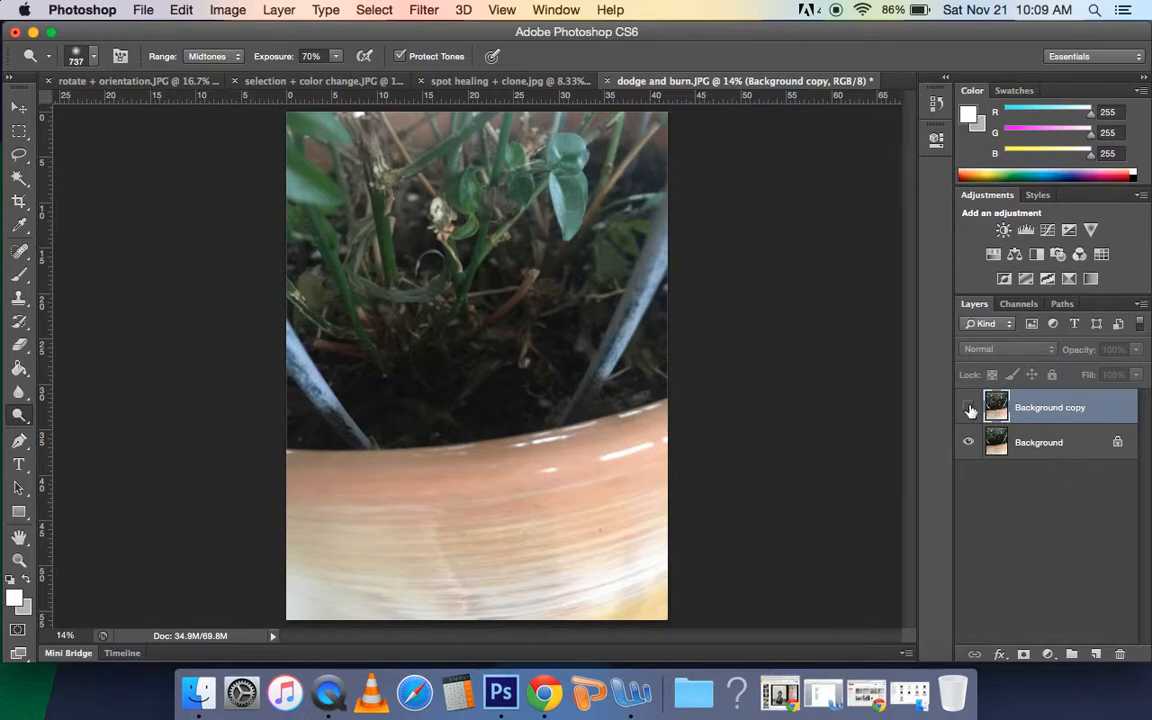
left_click(968, 409)
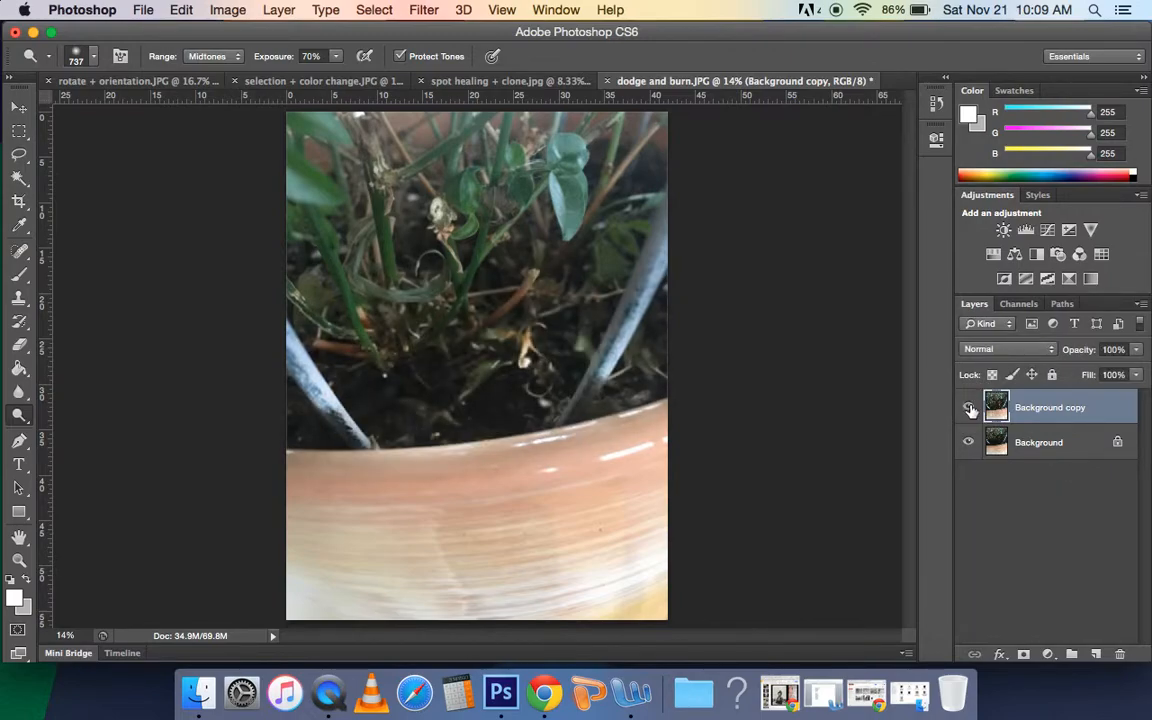
left_click(969, 409)
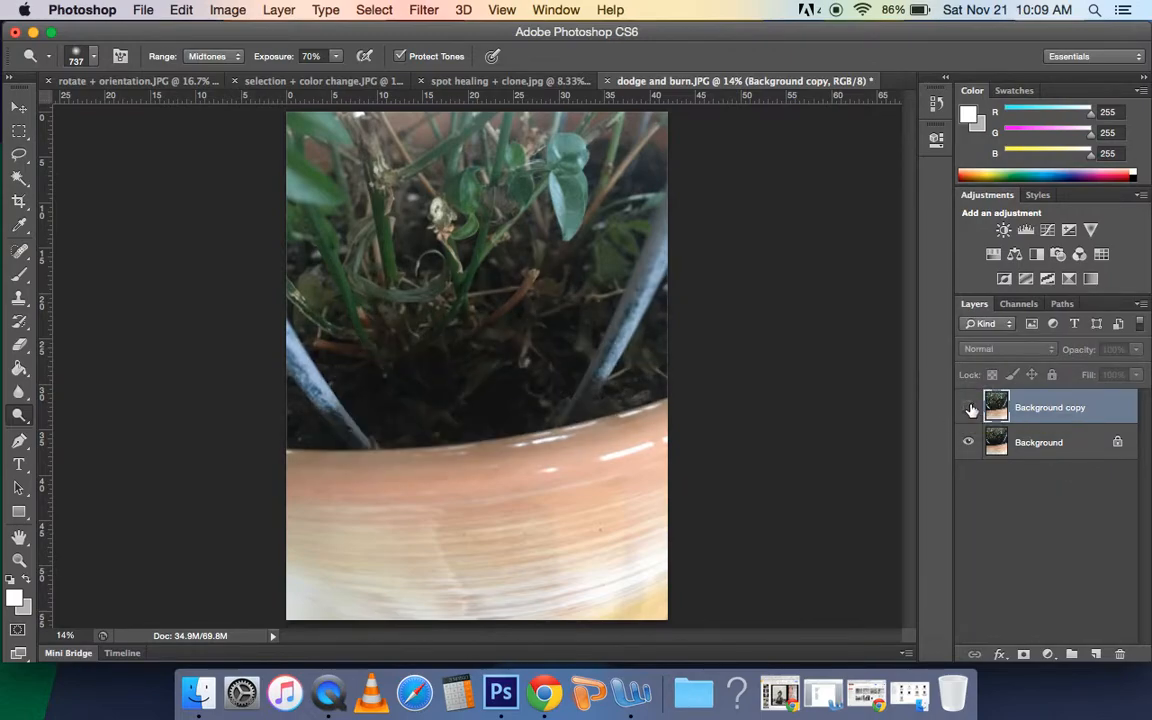
left_click(969, 409)
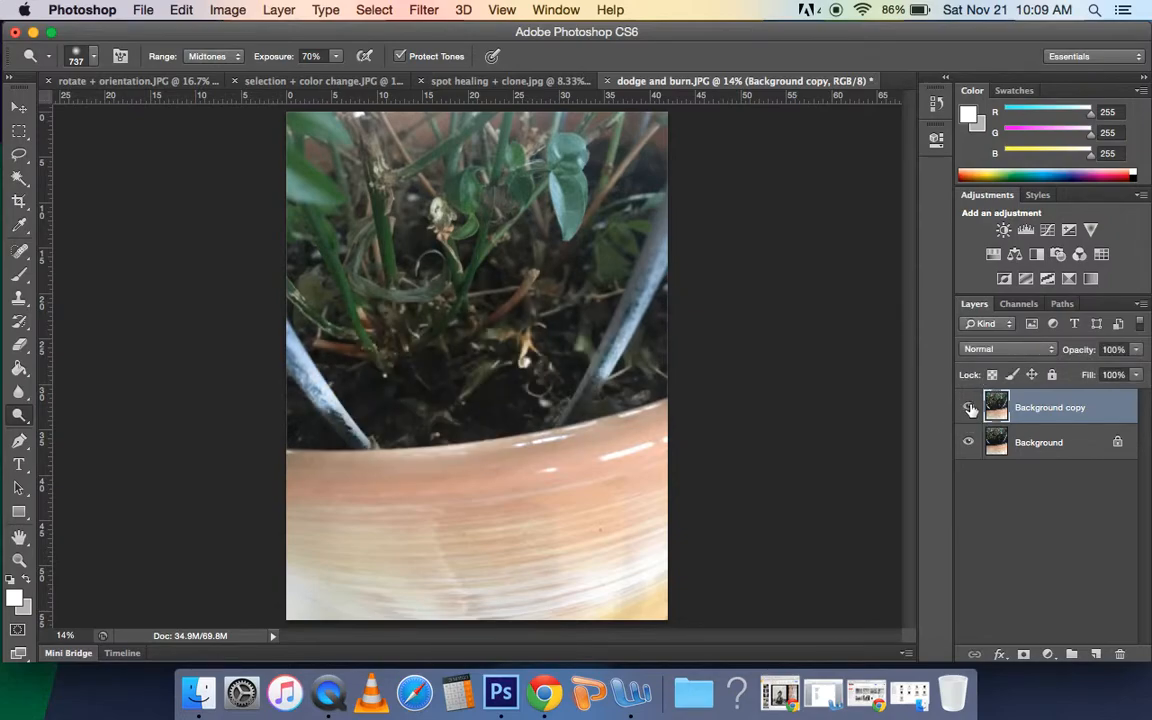
left_click(969, 409)
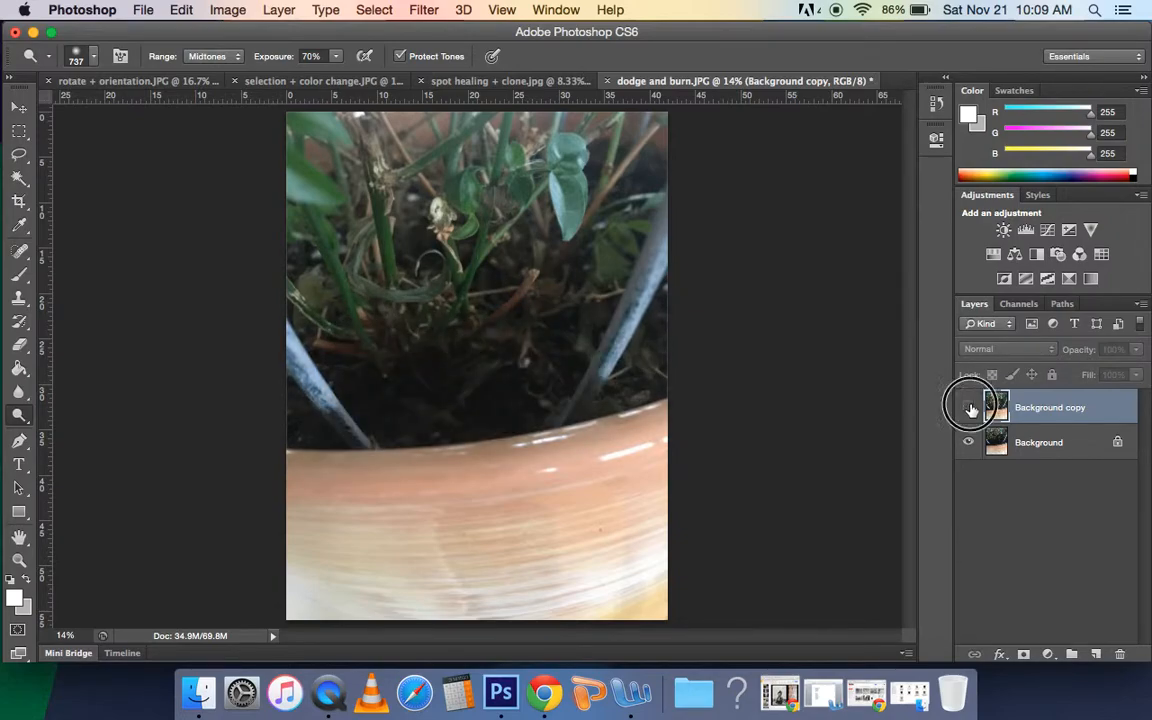
left_click(969, 409)
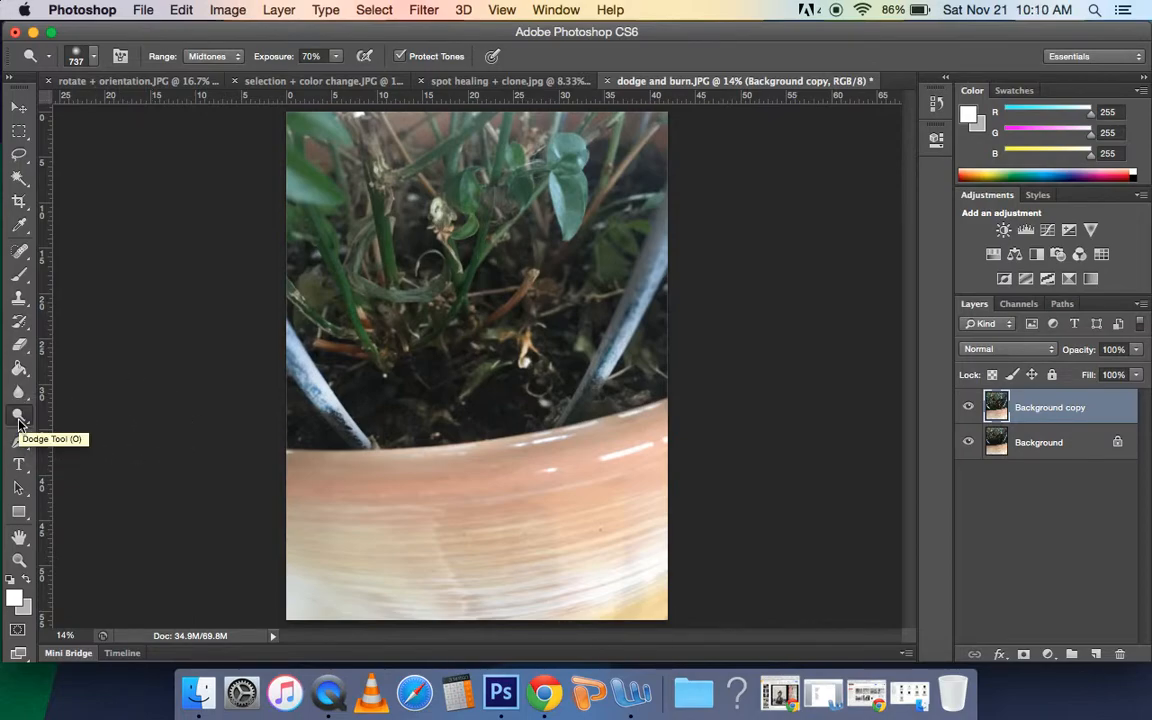
Step: Activate the Burn tool and duplicate the Background copy layer
left_click_drag(19, 419, 70, 433)
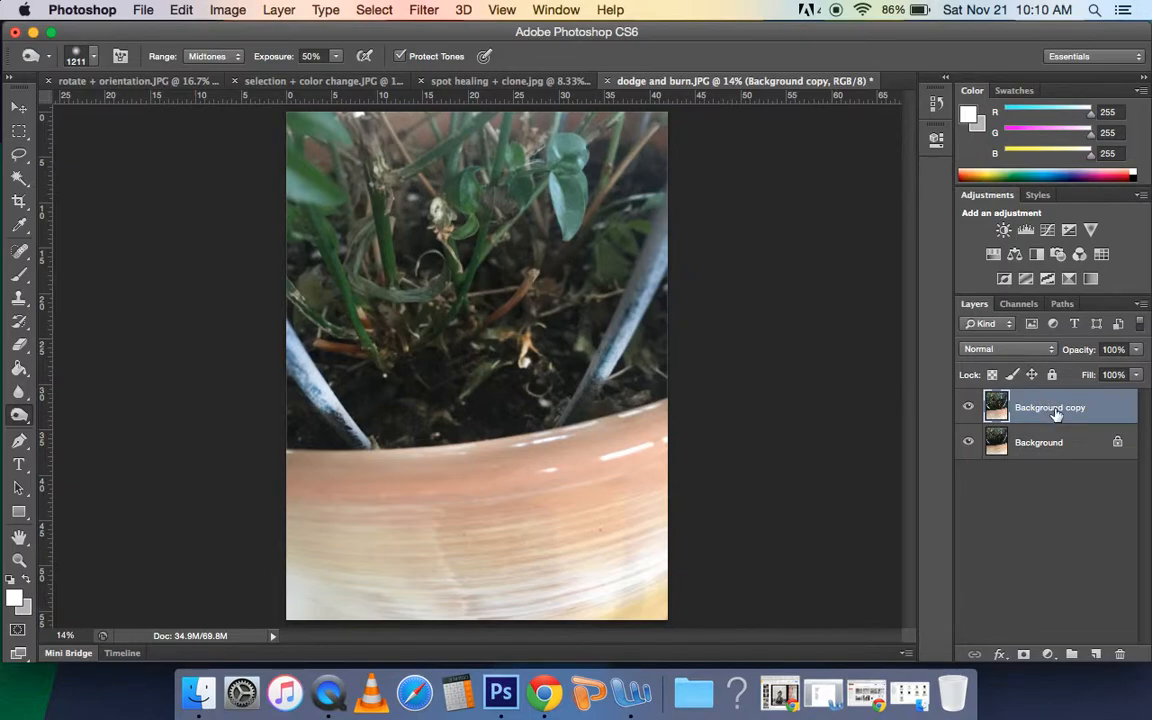
left_click_drag(1056, 414, 1097, 658)
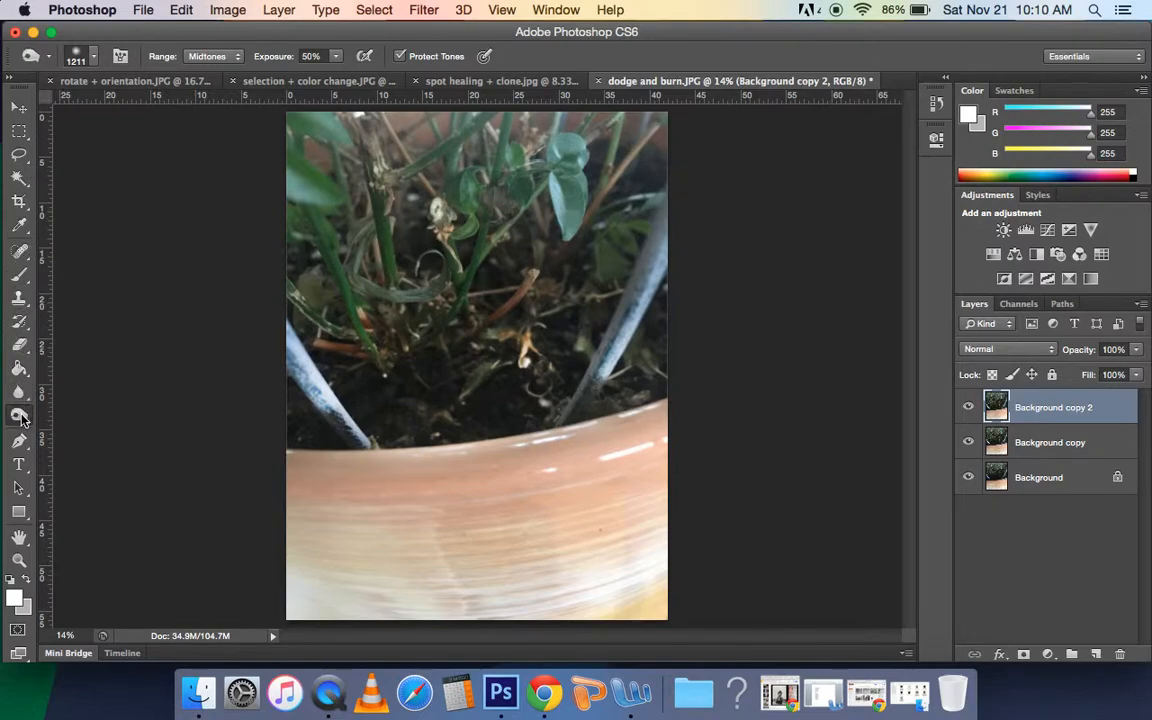
Step: Darken the clay pot's rim and body with the Burn tool using a 974 px brush at 50% exposure
left_click(94, 60)
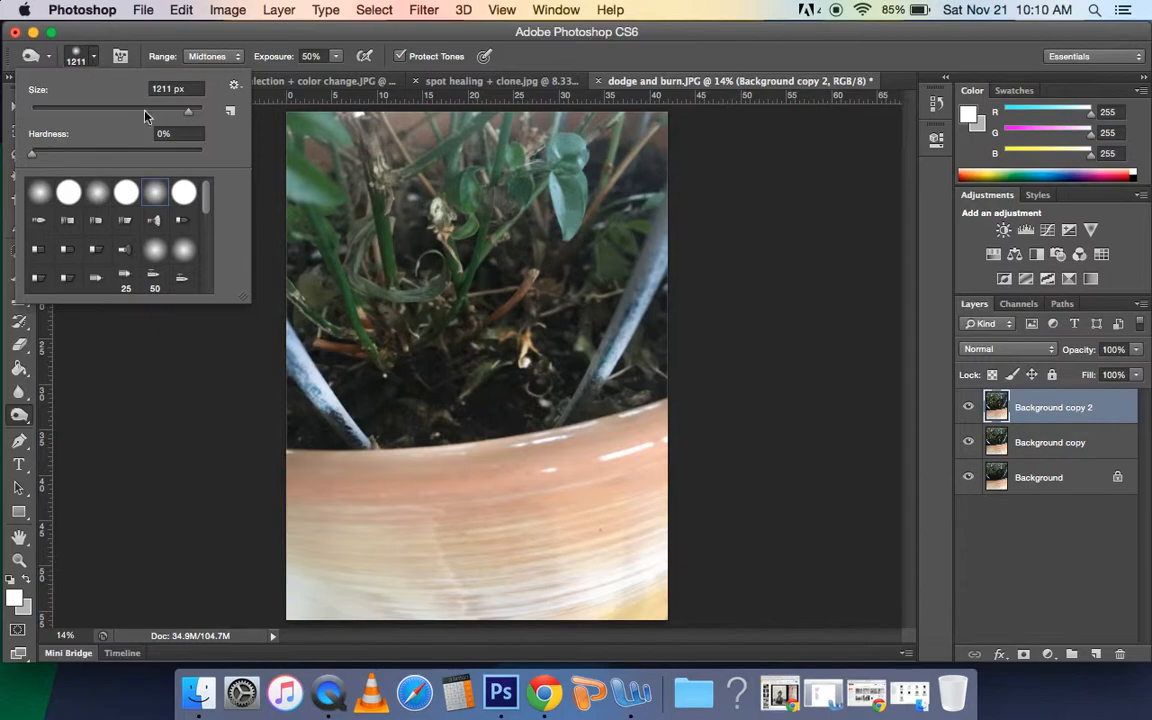
left_click(182, 111)
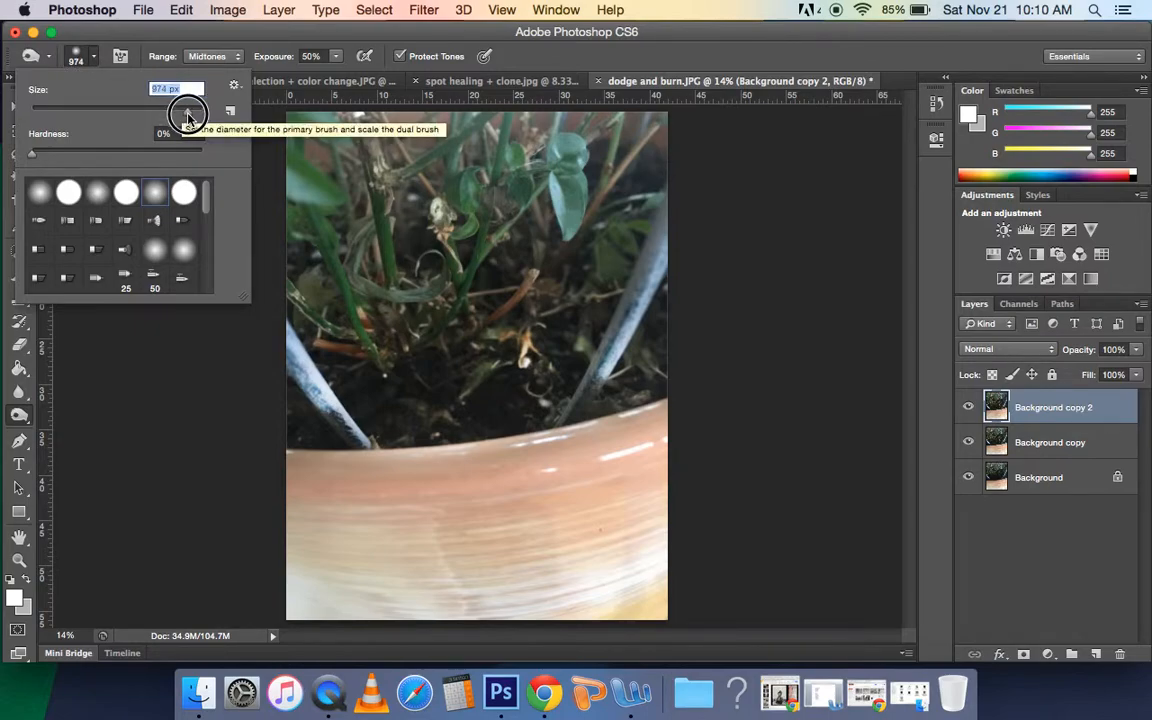
left_click_drag(184, 111, 187, 111)
left_click(286, 42)
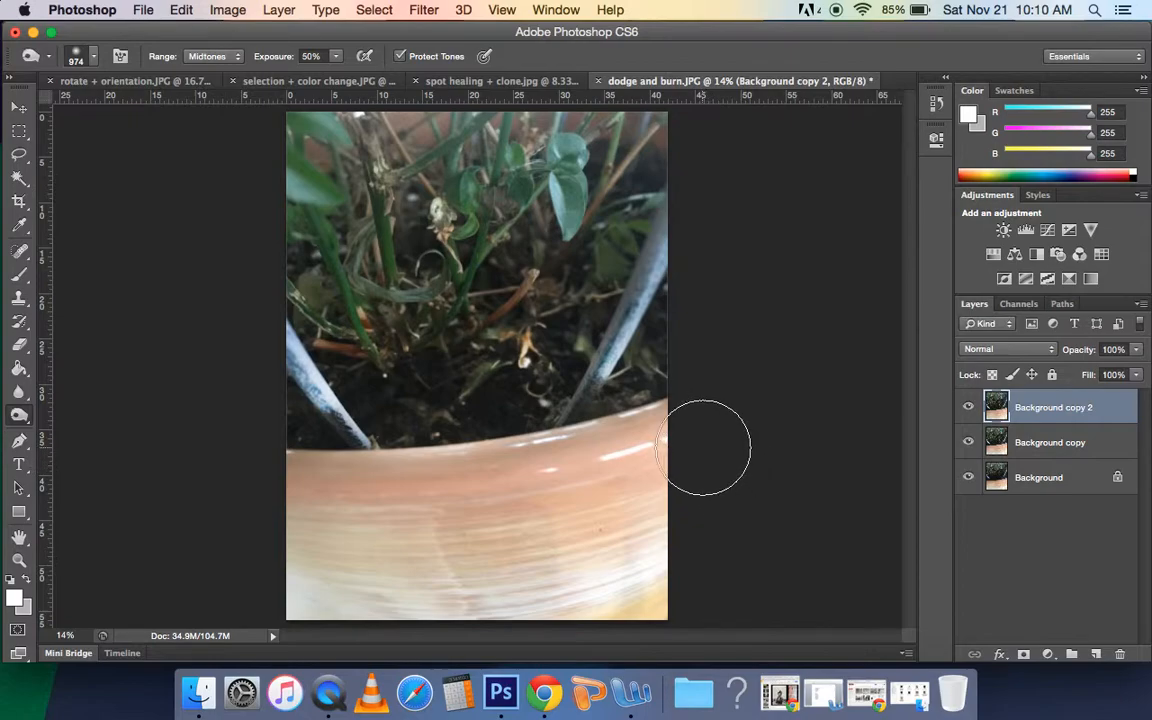
mouse_move(689, 444)
left_mouse_down()
mouse_move(517, 488)
mouse_move(393, 496)
mouse_move(289, 483)
mouse_move(315, 507)
mouse_move(425, 535)
mouse_move(565, 542)
mouse_move(712, 519)
mouse_move(664, 557)
mouse_move(557, 582)
mouse_move(360, 582)
mouse_move(265, 604)
mouse_move(649, 606)
mouse_move(688, 589)
mouse_move(690, 456)
mouse_move(424, 521)
mouse_move(264, 506)
mouse_move(369, 576)
mouse_move(507, 574)
mouse_move(267, 593)
mouse_move(663, 561)
mouse_move(655, 449)
mouse_move(414, 512)
mouse_move(307, 487)
mouse_move(358, 516)
mouse_move(685, 531)
mouse_move(528, 588)
mouse_move(319, 626)
mouse_move(322, 561)
mouse_move(302, 499)
mouse_move(445, 523)
mouse_move(617, 496)
mouse_move(649, 466)
mouse_move(310, 602)
mouse_move(700, 595)
left_mouse_up()
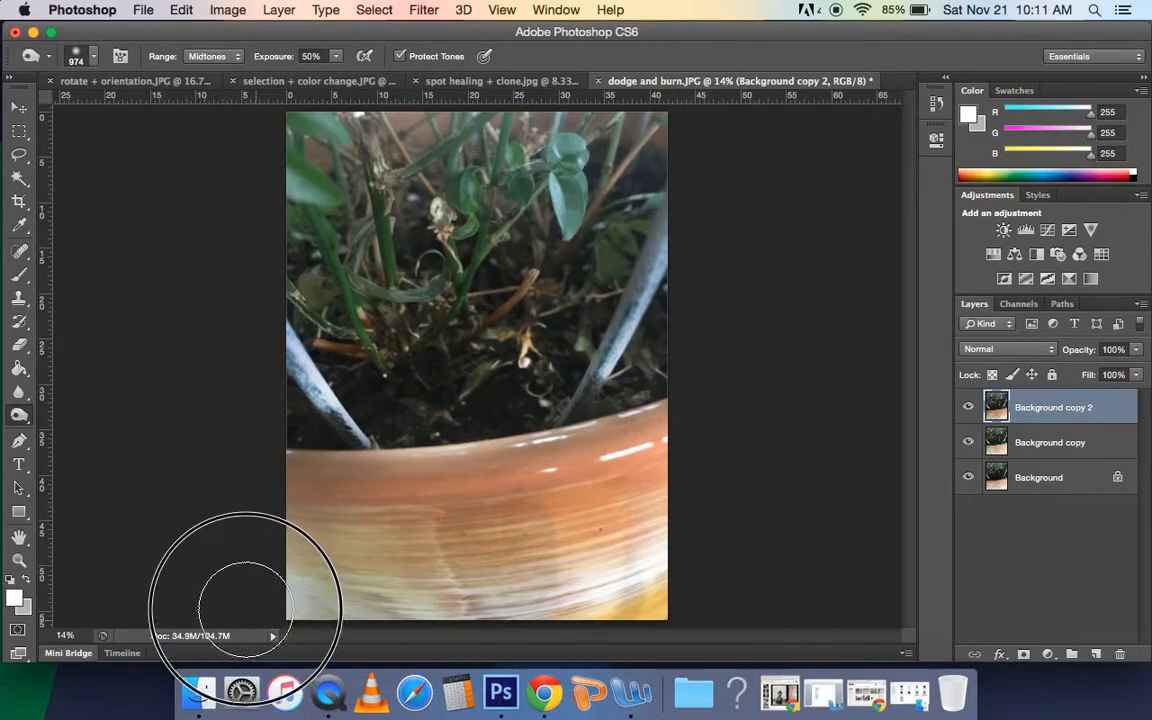
Step: Compare the burned pot with the earlier versions by toggling the Background copy 2 layer and hiding the Background copy layer
left_click(968, 409)
left_click(968, 409)
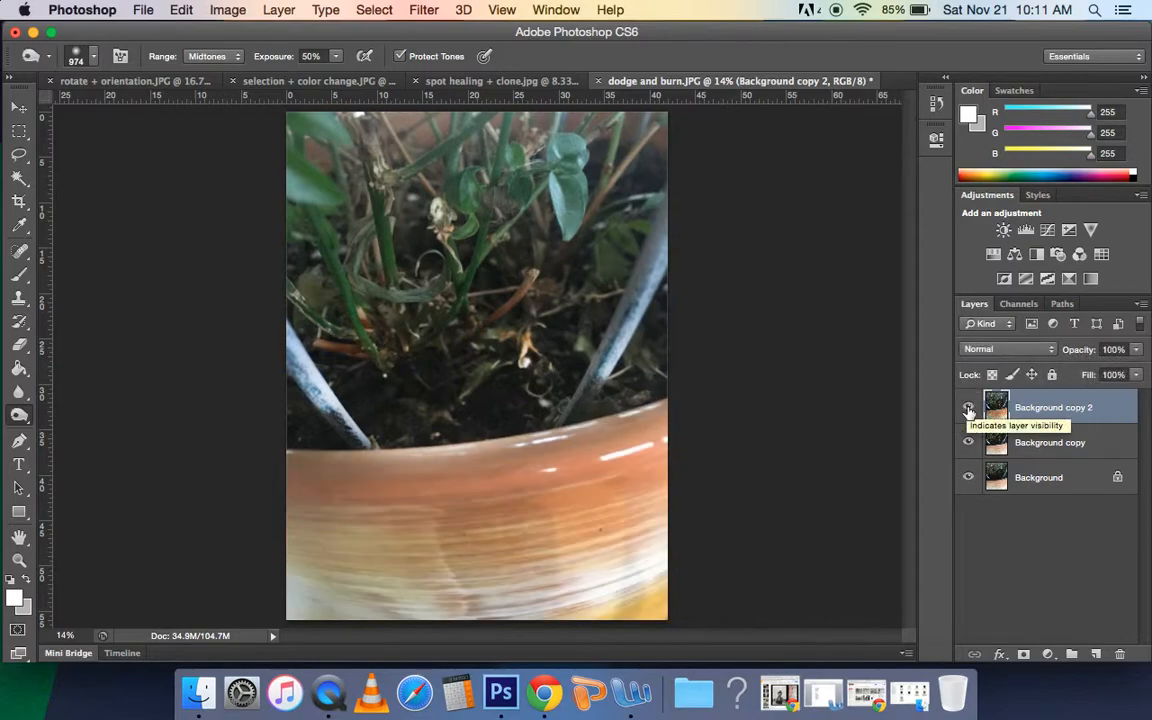
left_click(968, 409)
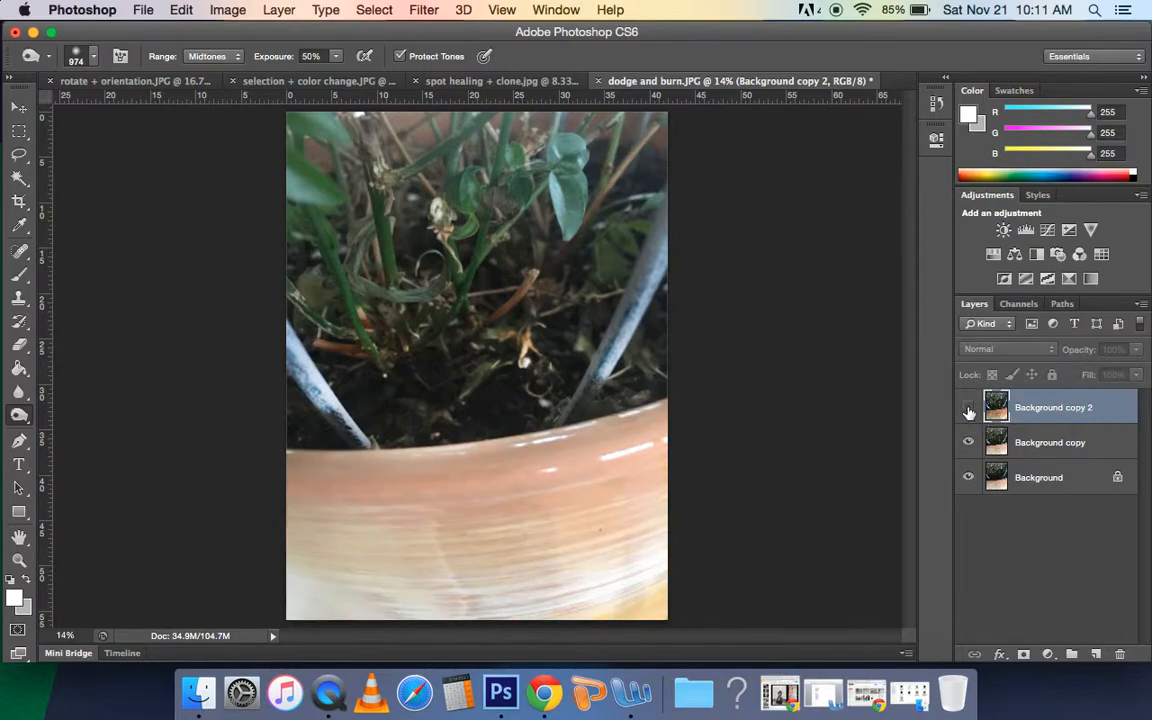
left_click(968, 409)
left_click(968, 442)
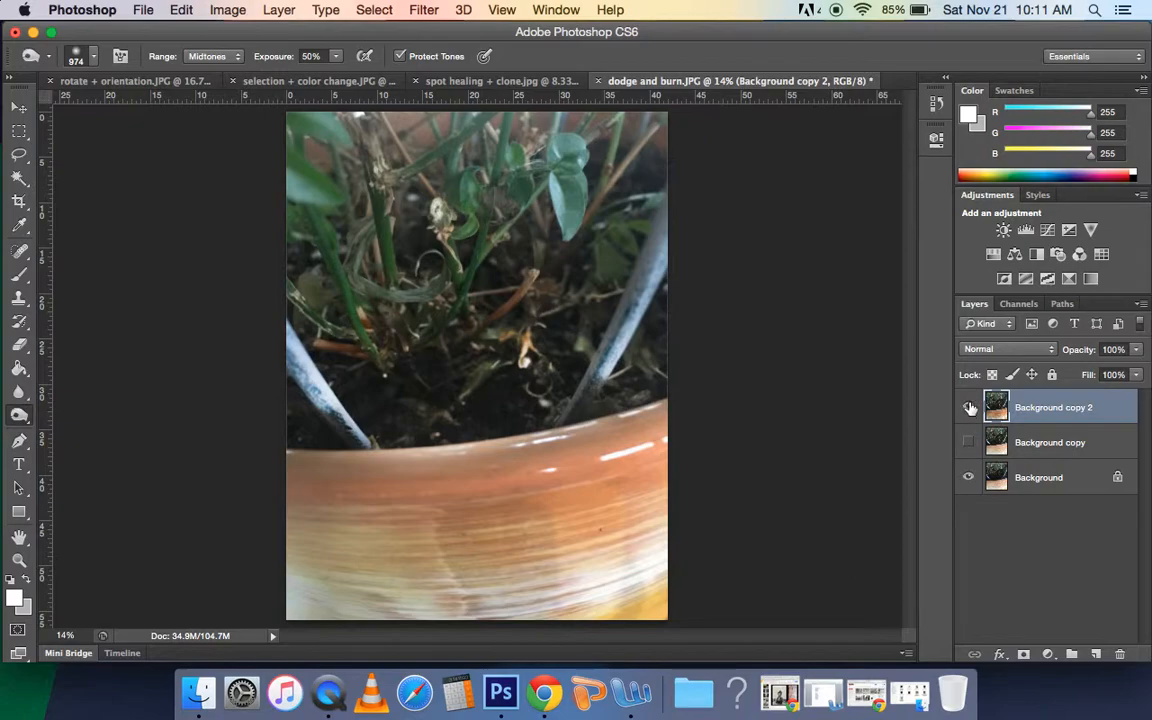
left_click(968, 409)
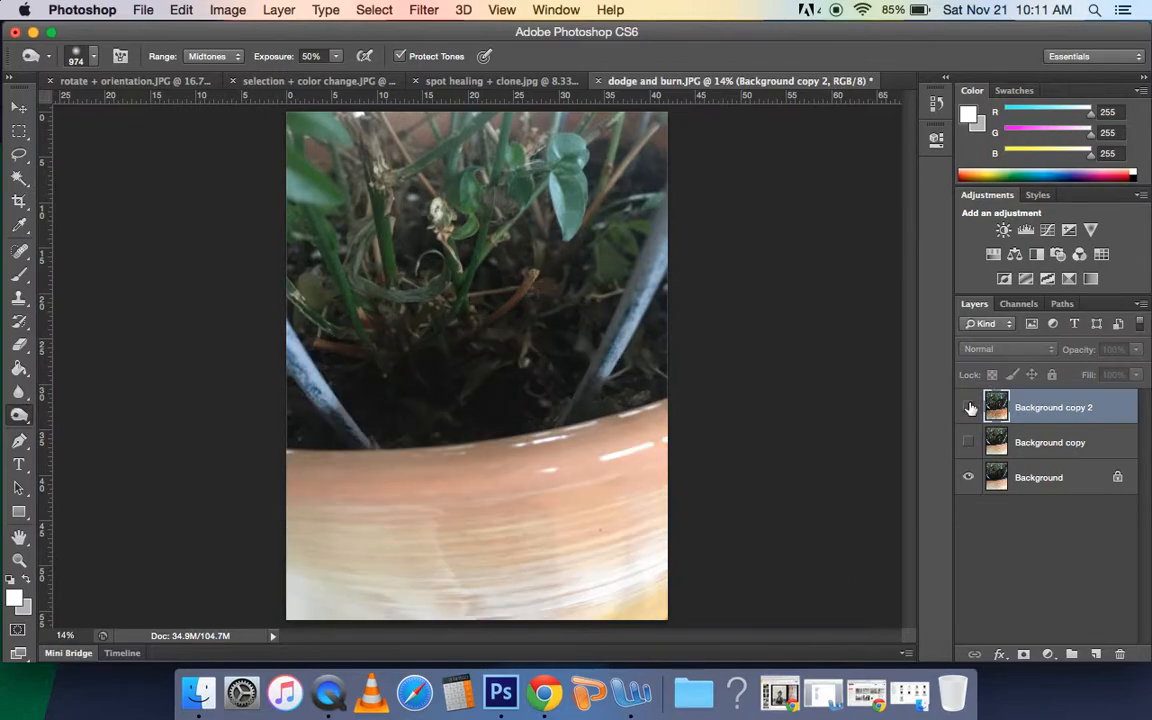
left_click(968, 409)
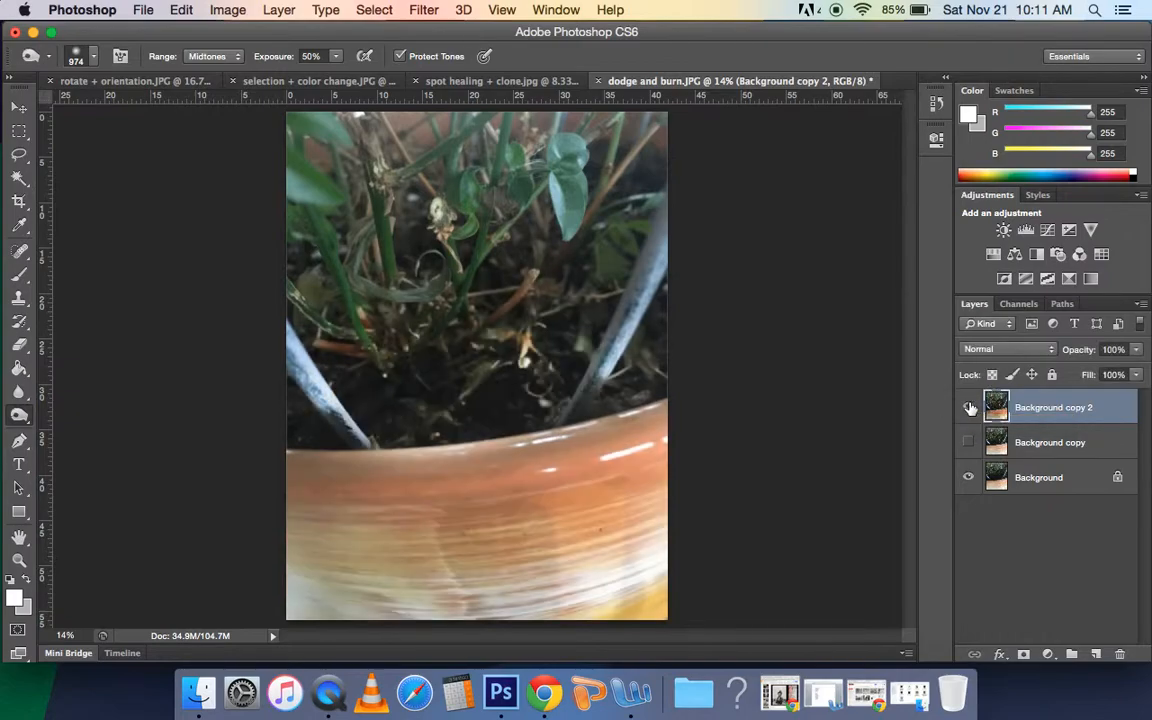